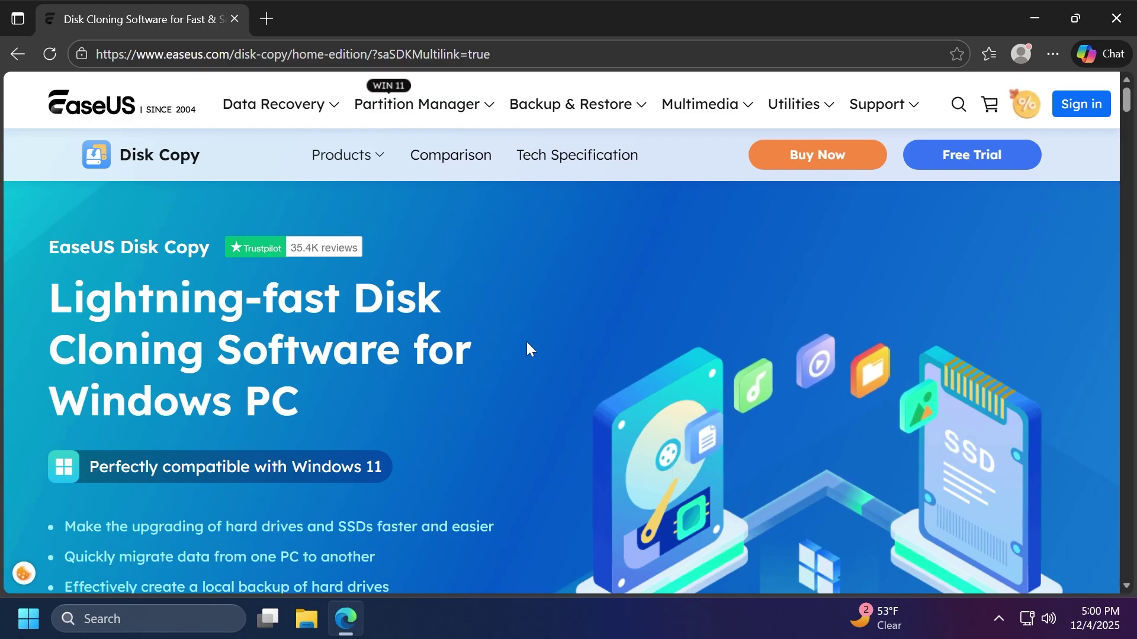
Step: Scroll down the EaseUS Disk Copy home-edition product page in Edge
{"action": "scroll", "coordinate": [539, 356], "scroll_direction": "down", "scroll_amount": 1}
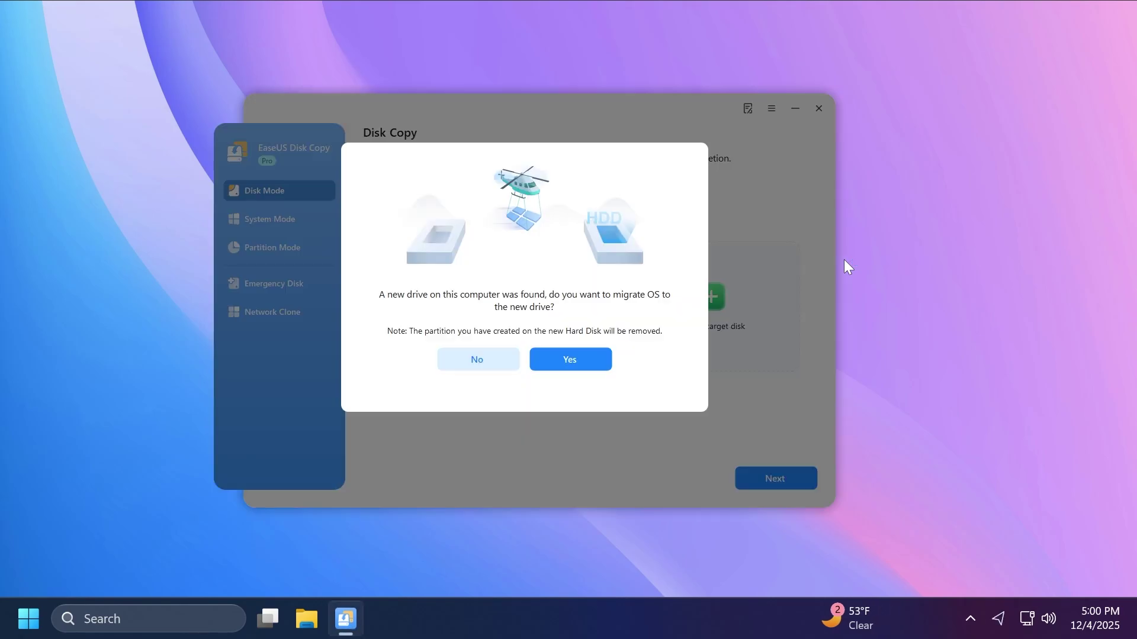
Step: Decline the OS migration offer and browse Partition, Emergency Disk, Network Clone, Disk and System modes, ending on Partition Mode
{"action": "left_click", "coordinate": [477, 360]}
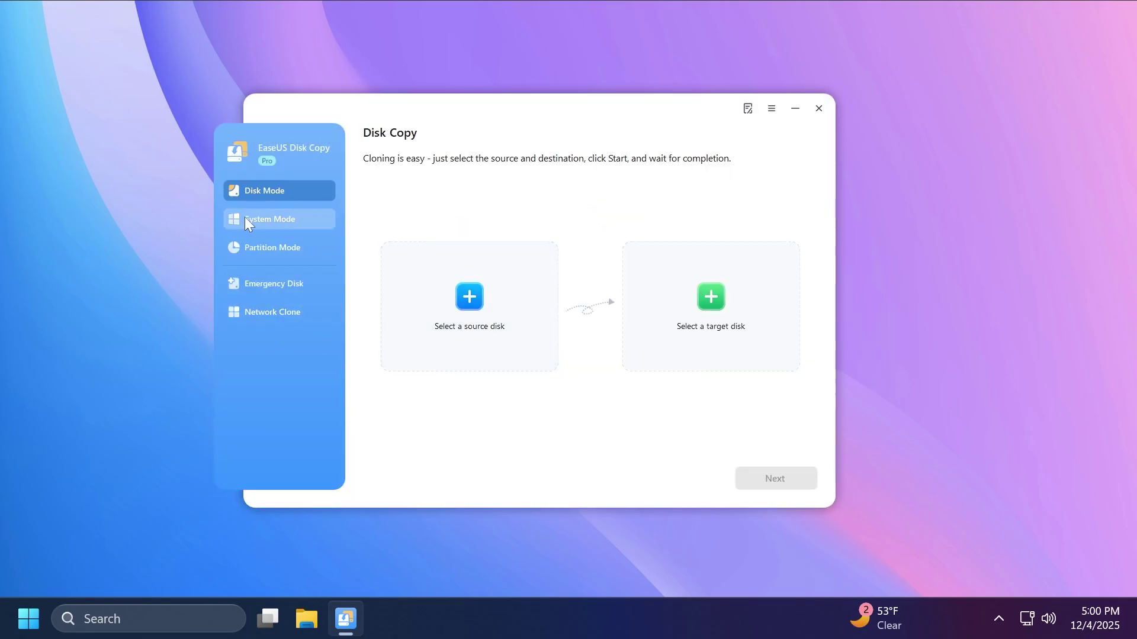
{"action": "left_click", "coordinate": [269, 247]}
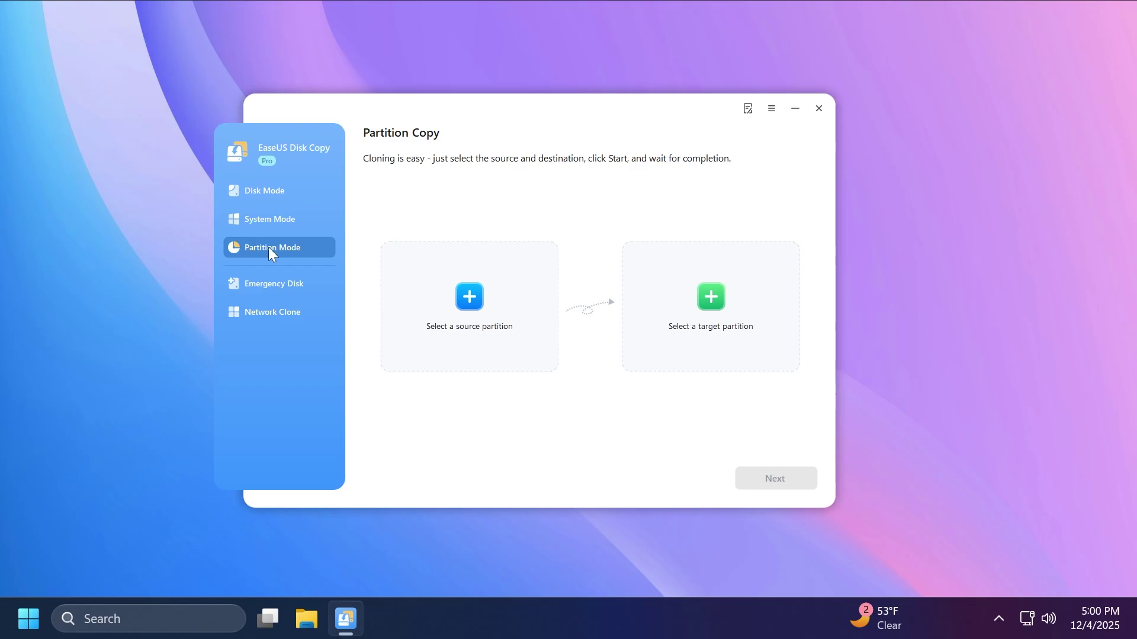
{"action": "left_click", "coordinate": [244, 285]}
{"action": "left_click", "coordinate": [282, 311]}
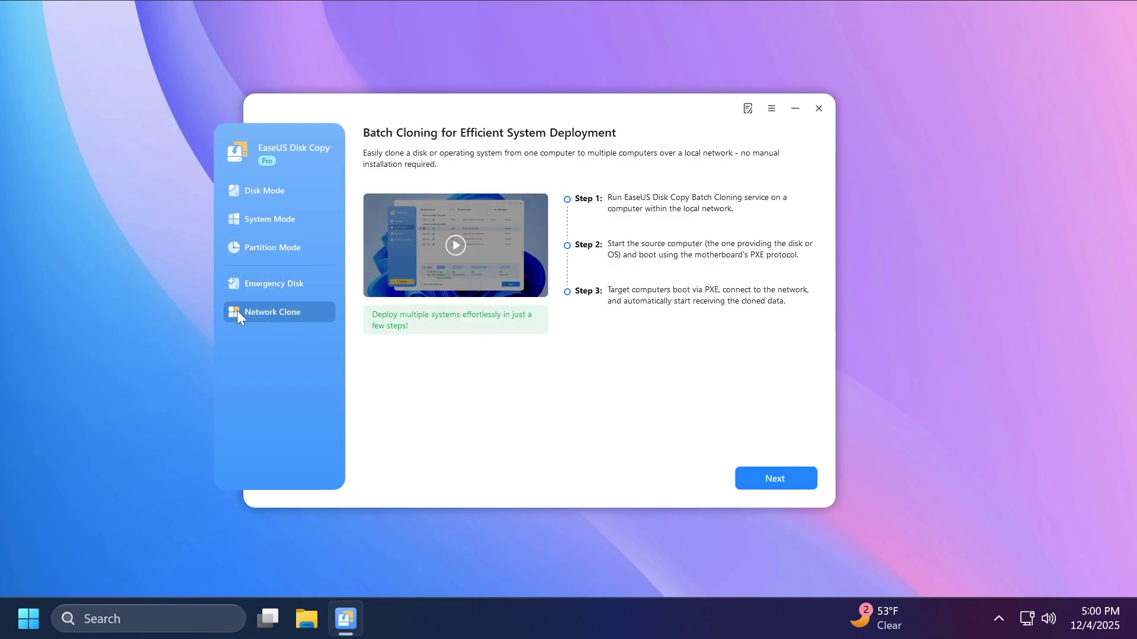
{"action": "left_click", "coordinate": [261, 188]}
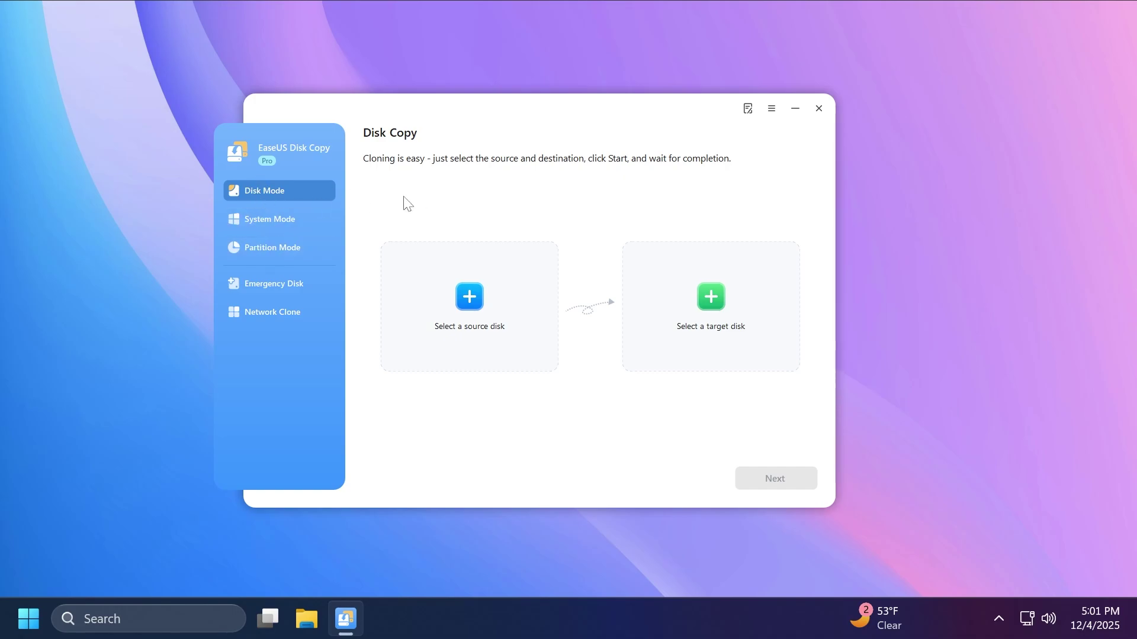
{"action": "left_click", "coordinate": [281, 219]}
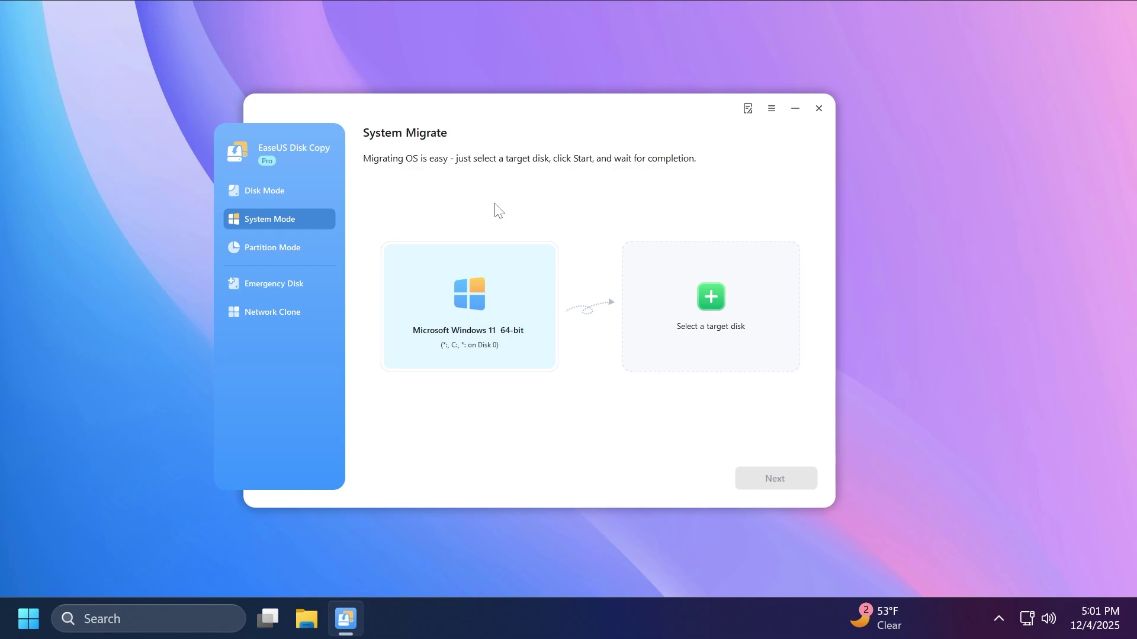
{"action": "left_click", "coordinate": [272, 248]}
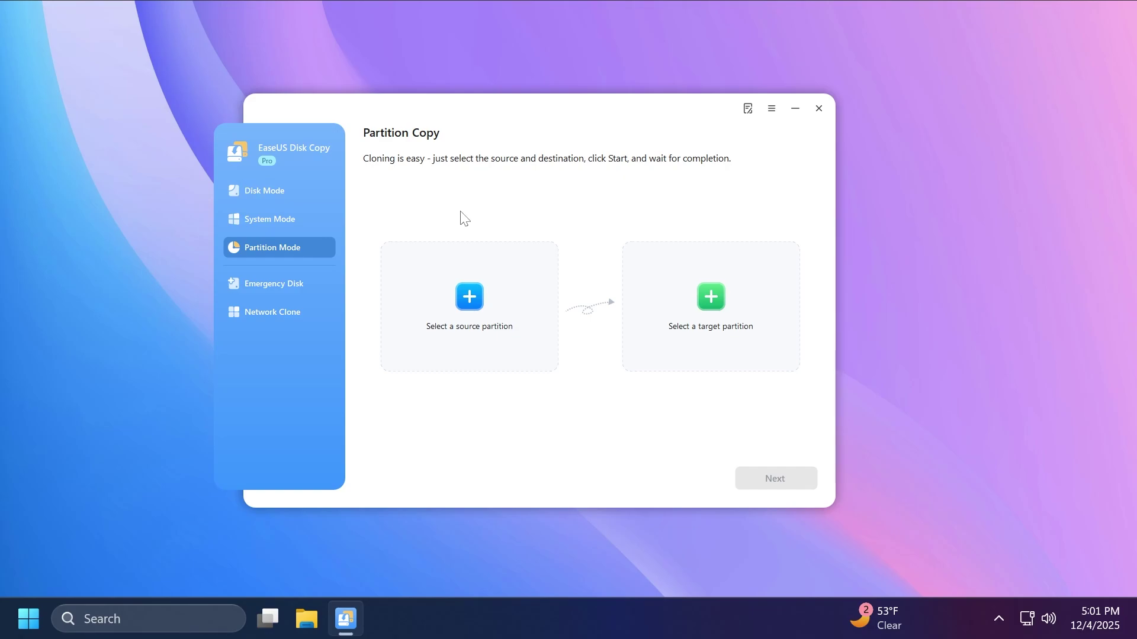
{"action": "left_click", "coordinate": [251, 191]}
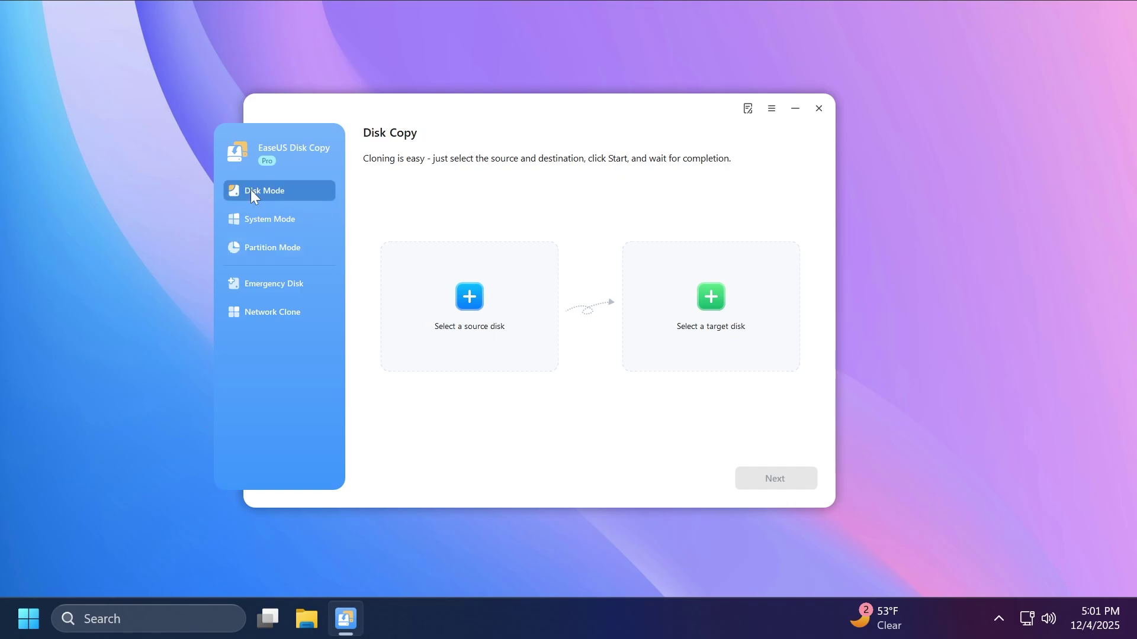
{"action": "left_click", "coordinate": [306, 619]}
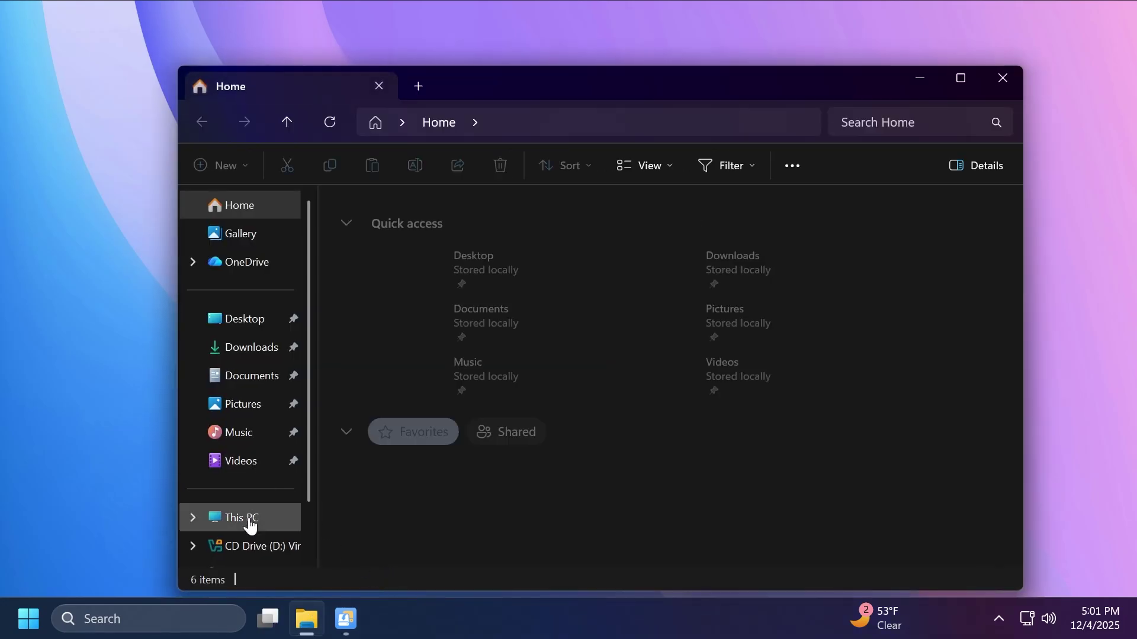
{"action": "left_click", "coordinate": [214, 521]}
{"action": "left_click_drag", "start_coordinate": [594, 88], "coordinate": [556, 64]}
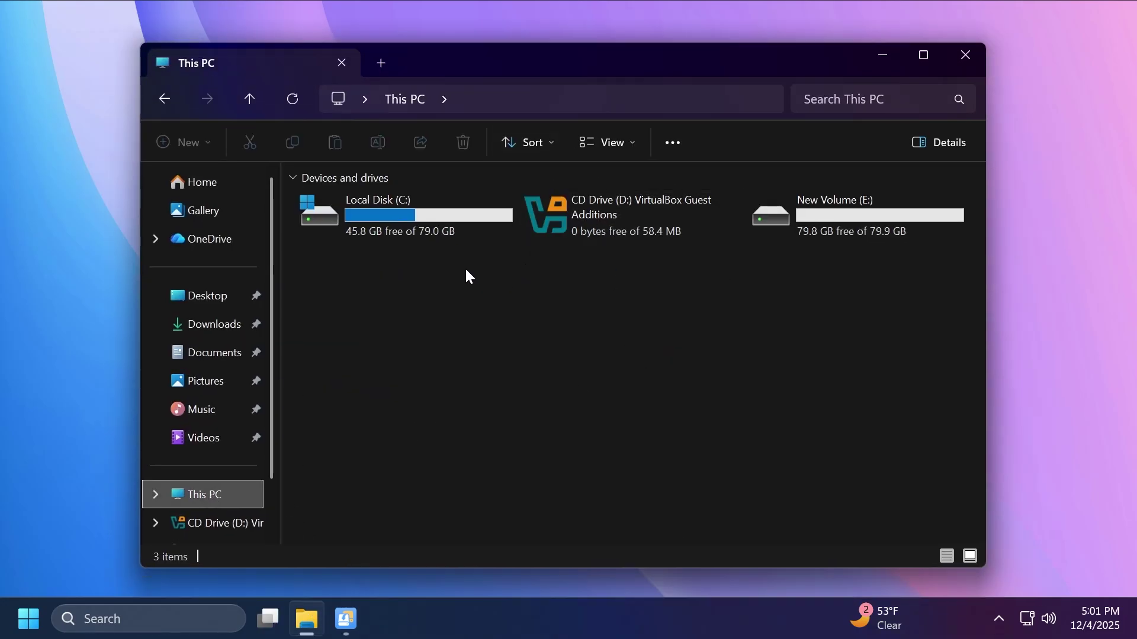
{"action": "left_click", "coordinate": [391, 211]}
{"action": "left_click", "coordinate": [377, 320]}
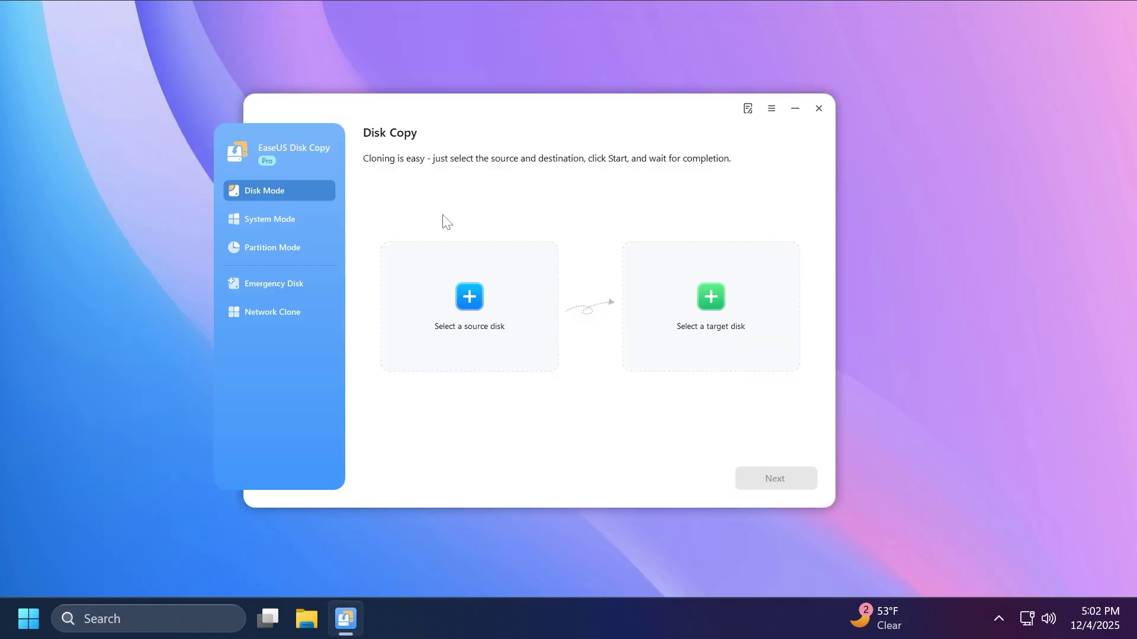
Step: In System Mode, select Disk 1 as the target disk and continue to the layout step
{"action": "left_click", "coordinate": [258, 223]}
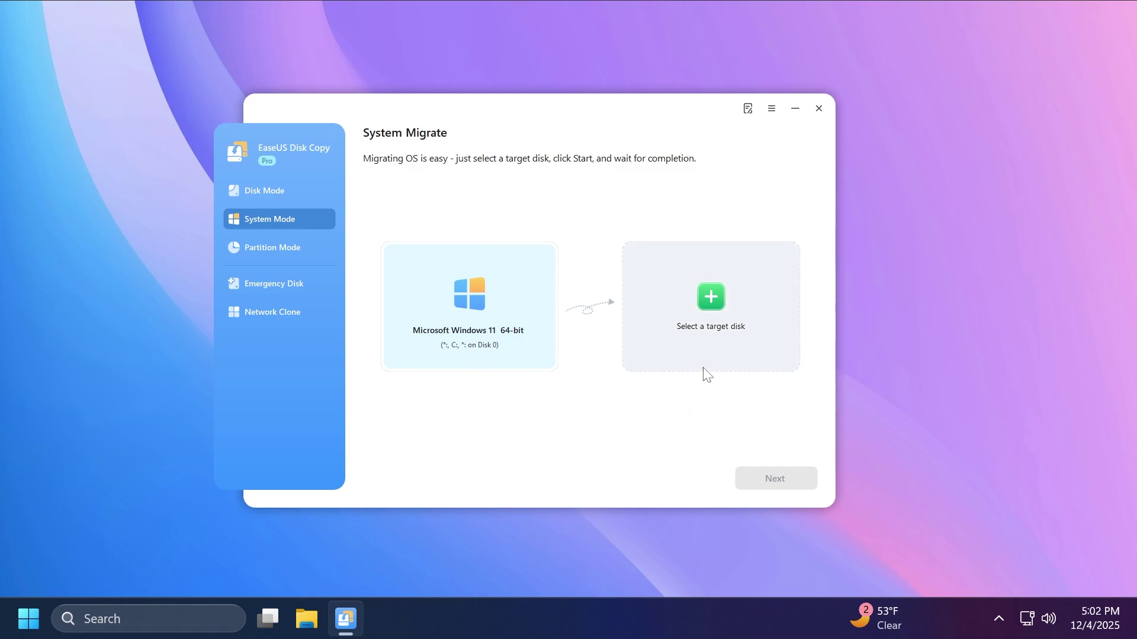
{"action": "left_click", "coordinate": [718, 326]}
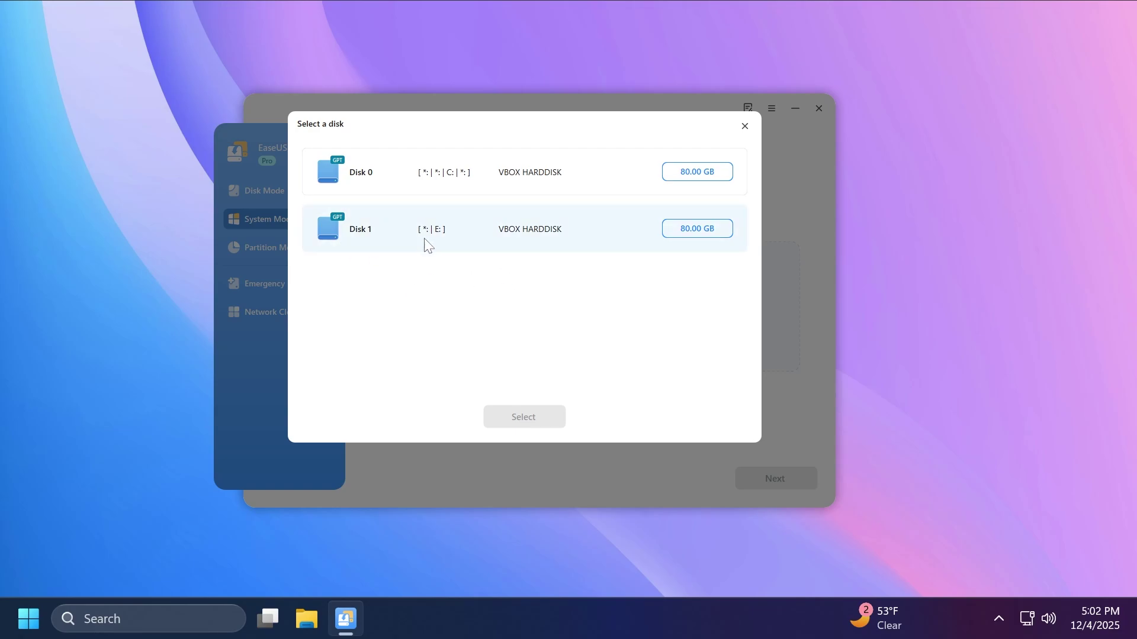
{"action": "left_click", "coordinate": [390, 240]}
{"action": "left_click", "coordinate": [509, 417]}
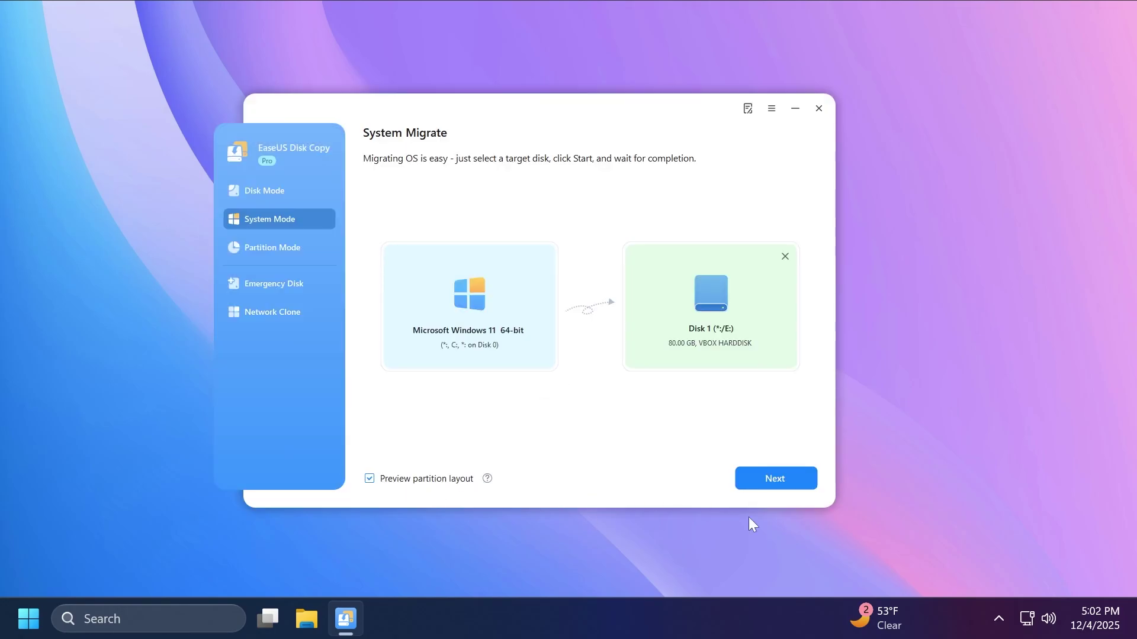
{"action": "left_click", "coordinate": [783, 489]}
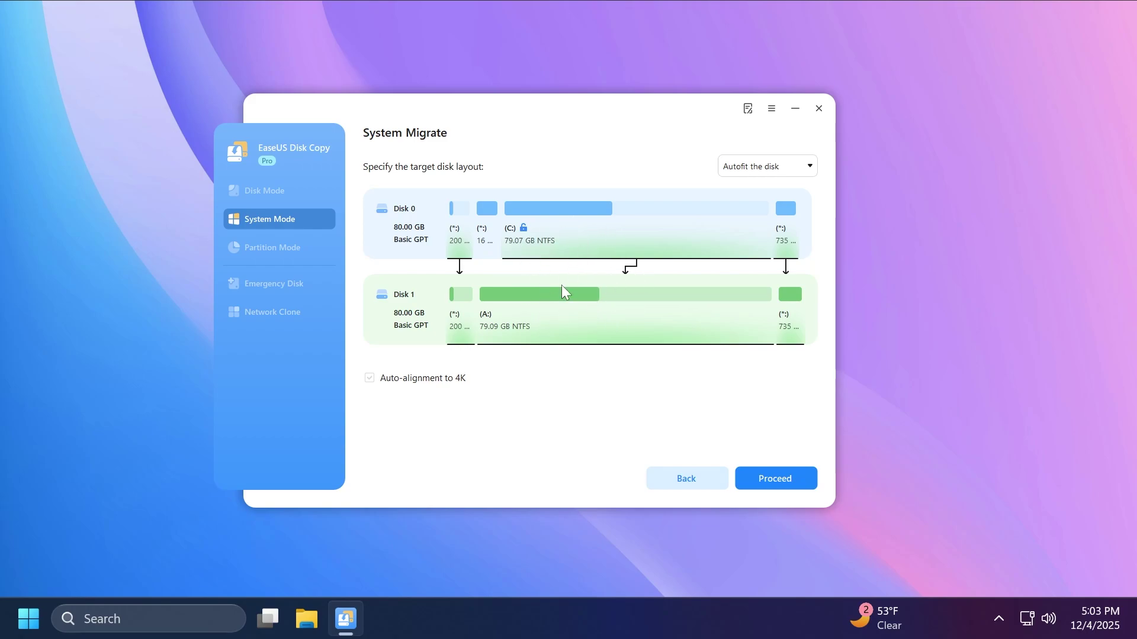
Step: Set Disk 1's target layout to 'Autofit the disk', giving a 79.09 GB (A:) partition
{"action": "left_click", "coordinate": [744, 167]}
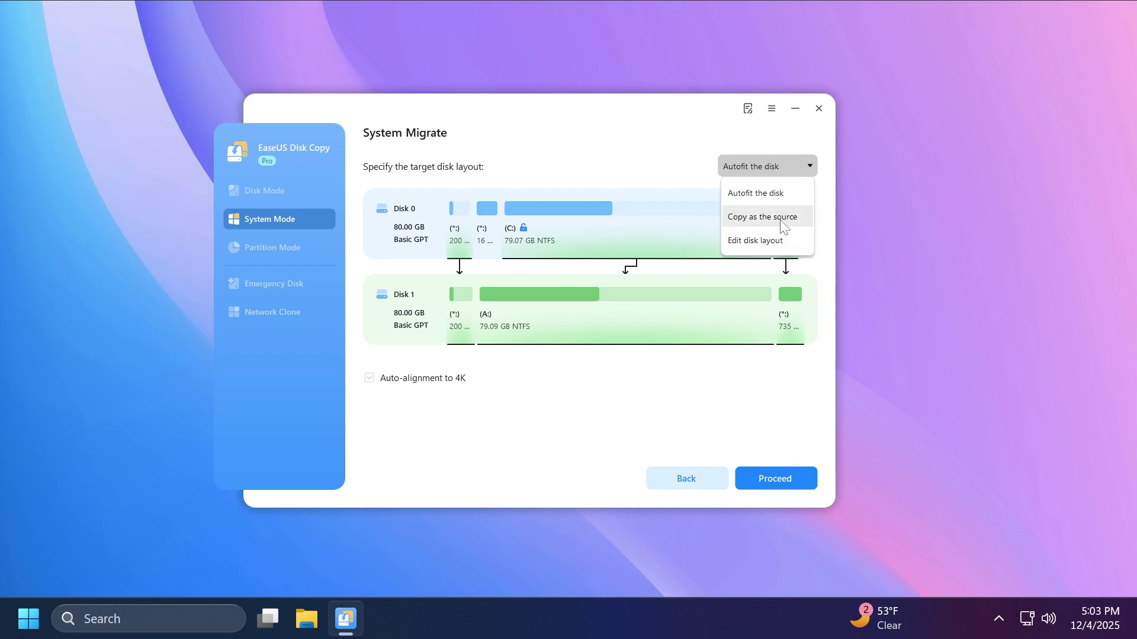
{"action": "left_click", "coordinate": [749, 240]}
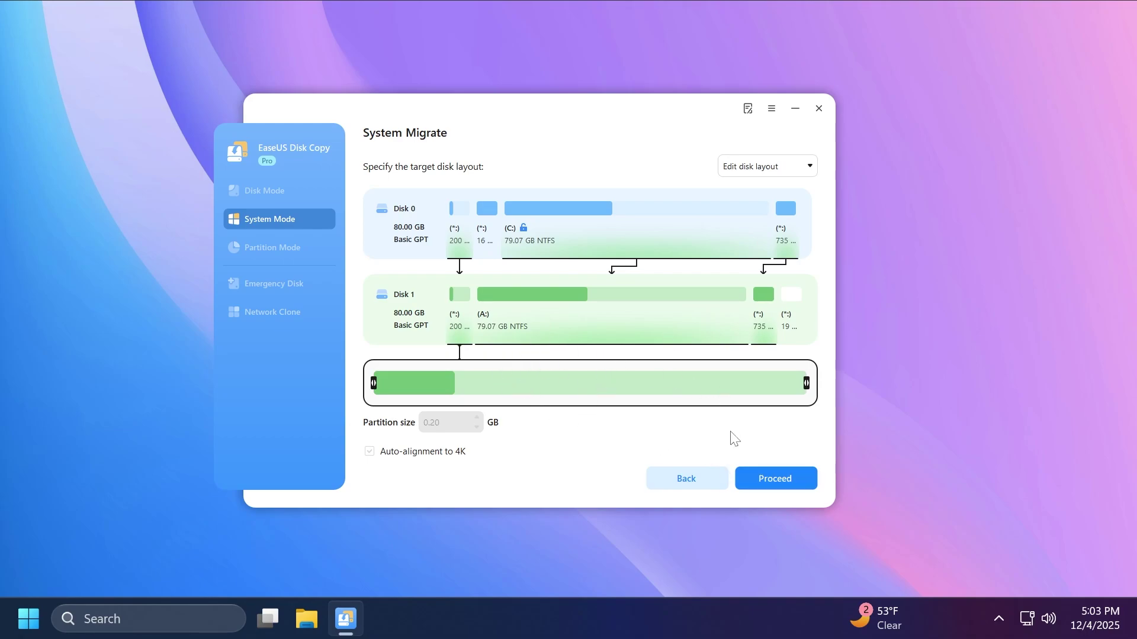
{"action": "left_click", "coordinate": [758, 161]}
{"action": "left_click", "coordinate": [758, 190]}
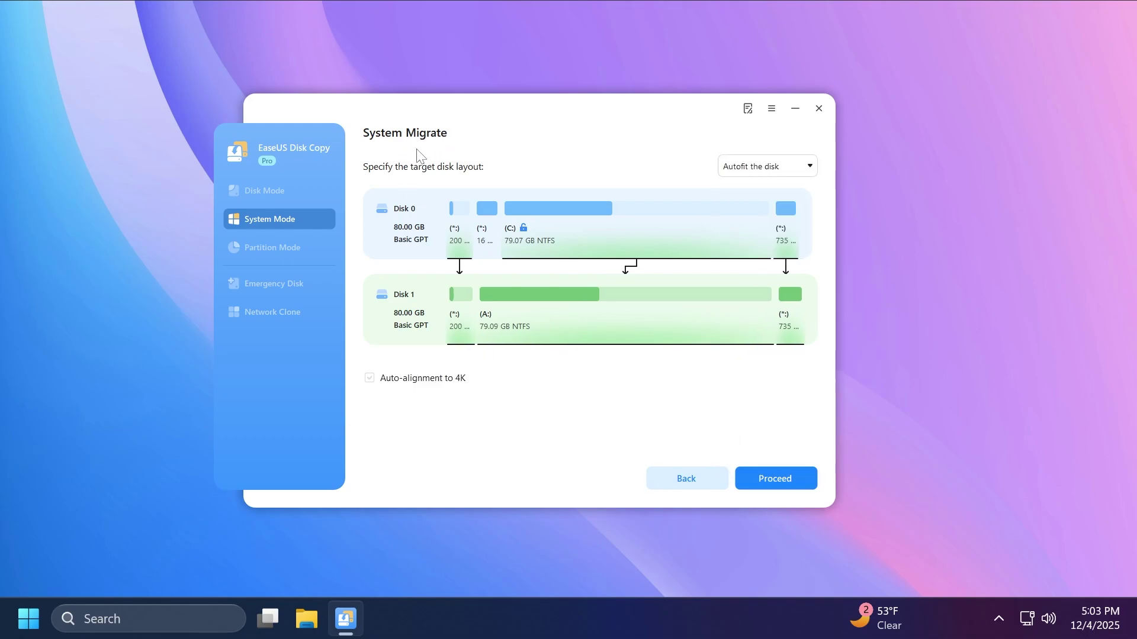
Step: Run the system migration onto Disk 1, choose to set the boot order later, and restart
{"action": "left_click", "coordinate": [777, 487]}
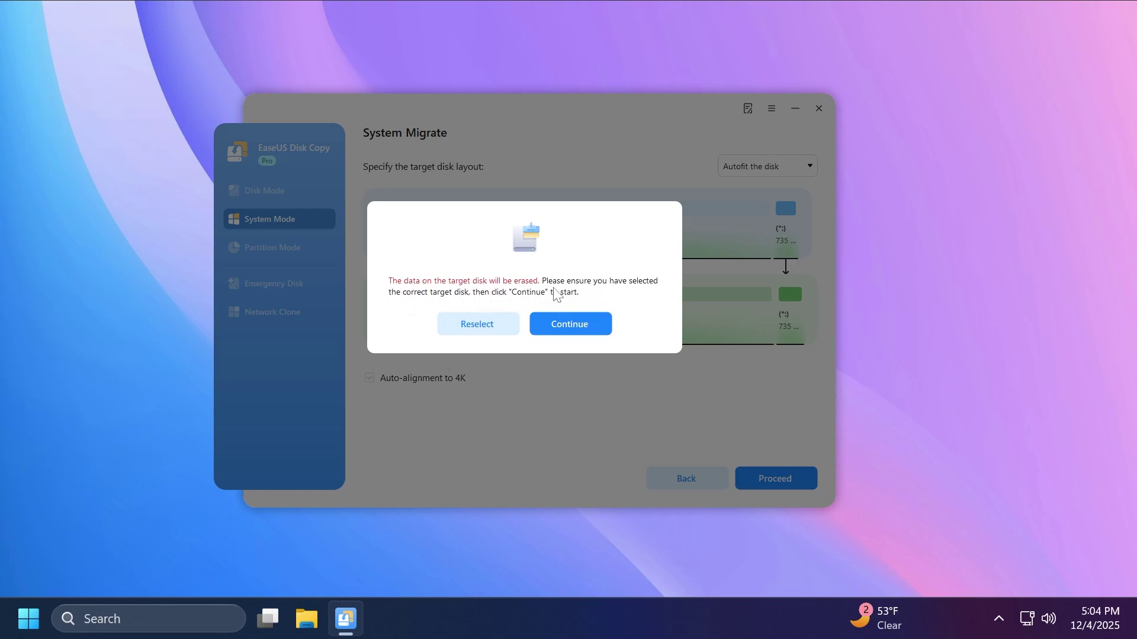
{"action": "left_click", "coordinate": [561, 324]}
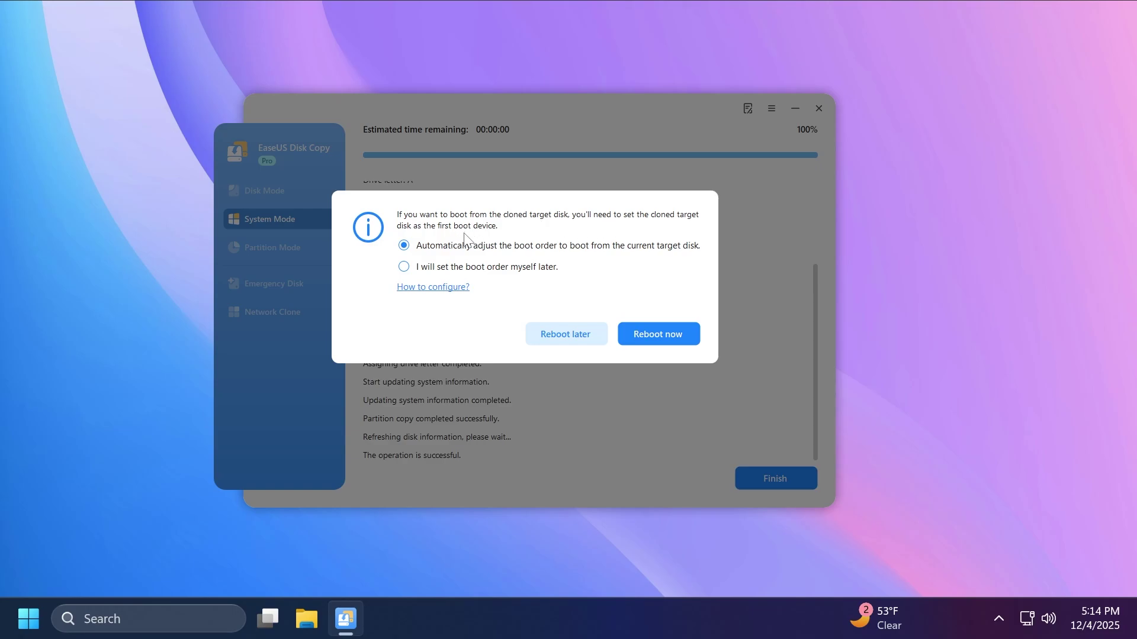
{"action": "left_click", "coordinate": [429, 269]}
{"action": "left_click", "coordinate": [650, 335]}
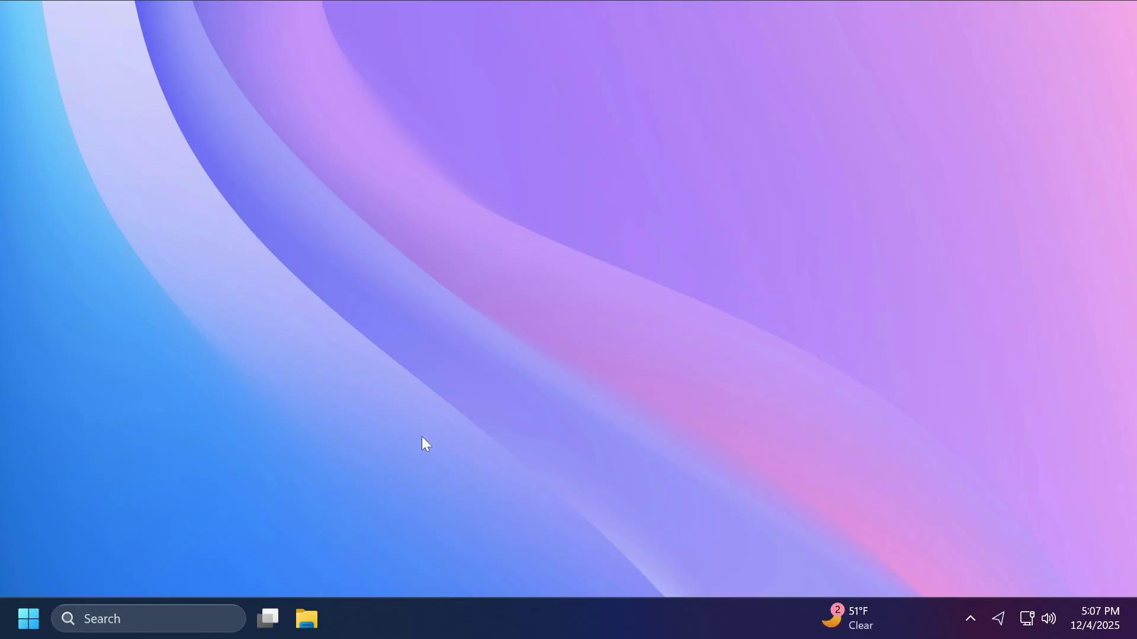
Step: Open Local Disk (A:) in File Explorer to confirm it holds folders, then close Explorer
{"action": "key", "text": "super+e"}
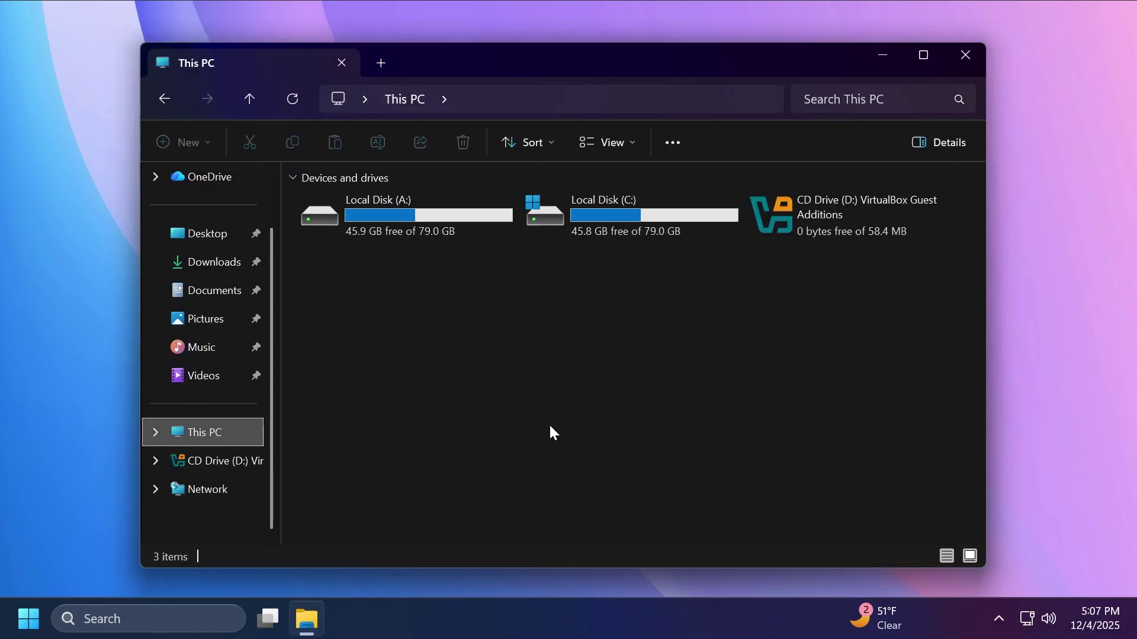
{"action": "left_click_drag", "start_coordinate": [428, 298], "coordinate": [584, 243]}
{"action": "left_click", "coordinate": [419, 251]}
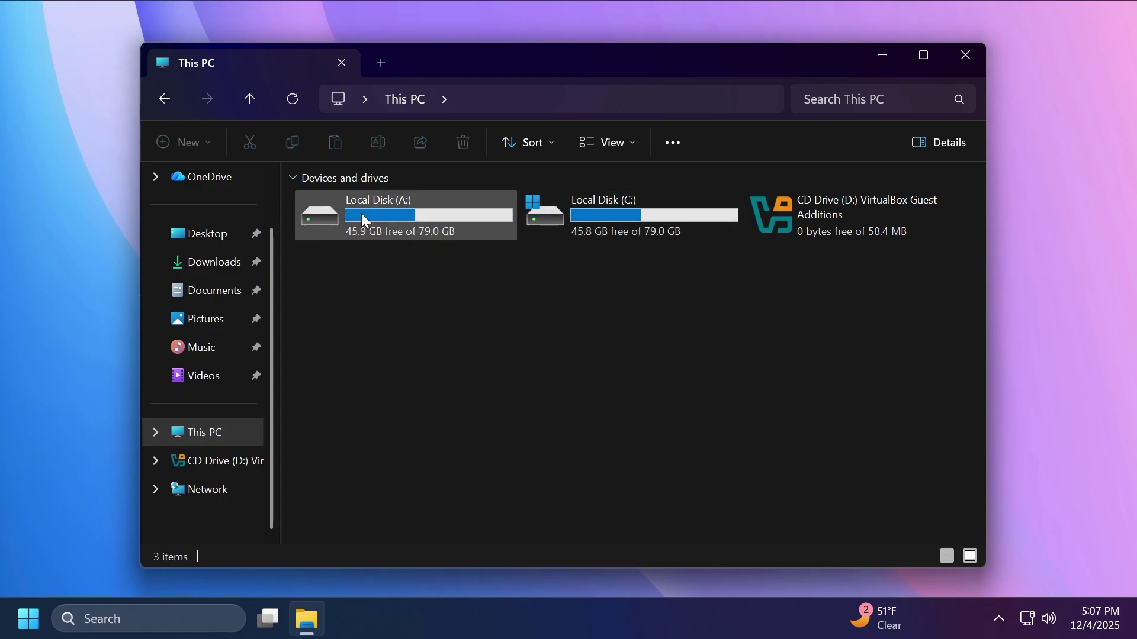
{"action": "double_click", "coordinate": [370, 237]}
{"action": "left_click", "coordinate": [161, 98]}
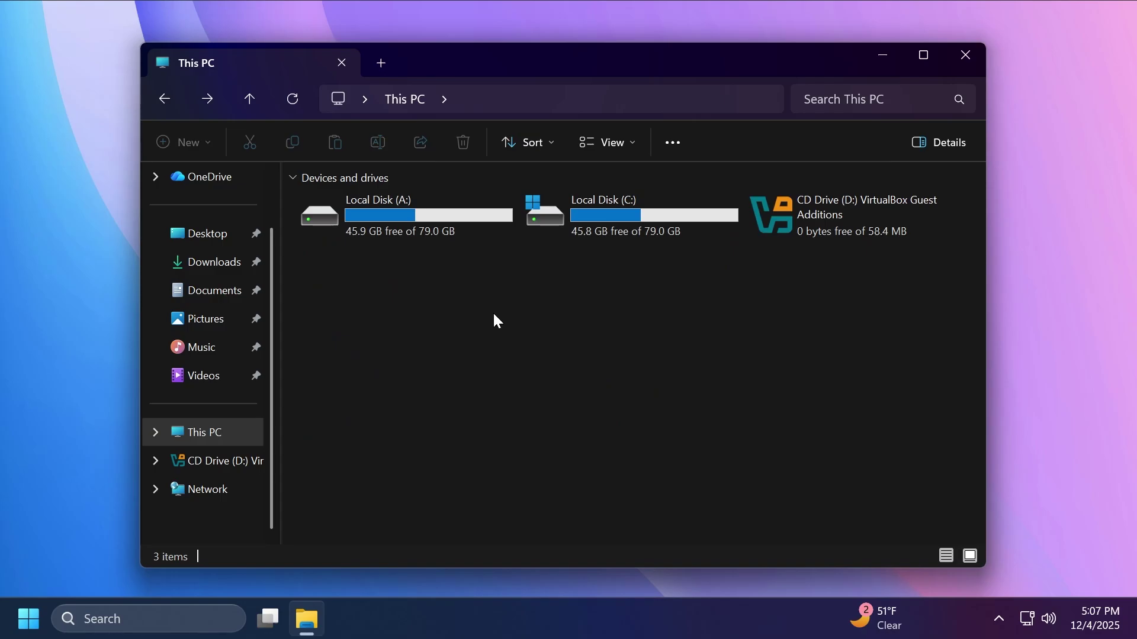
{"action": "left_click", "coordinate": [965, 55]}
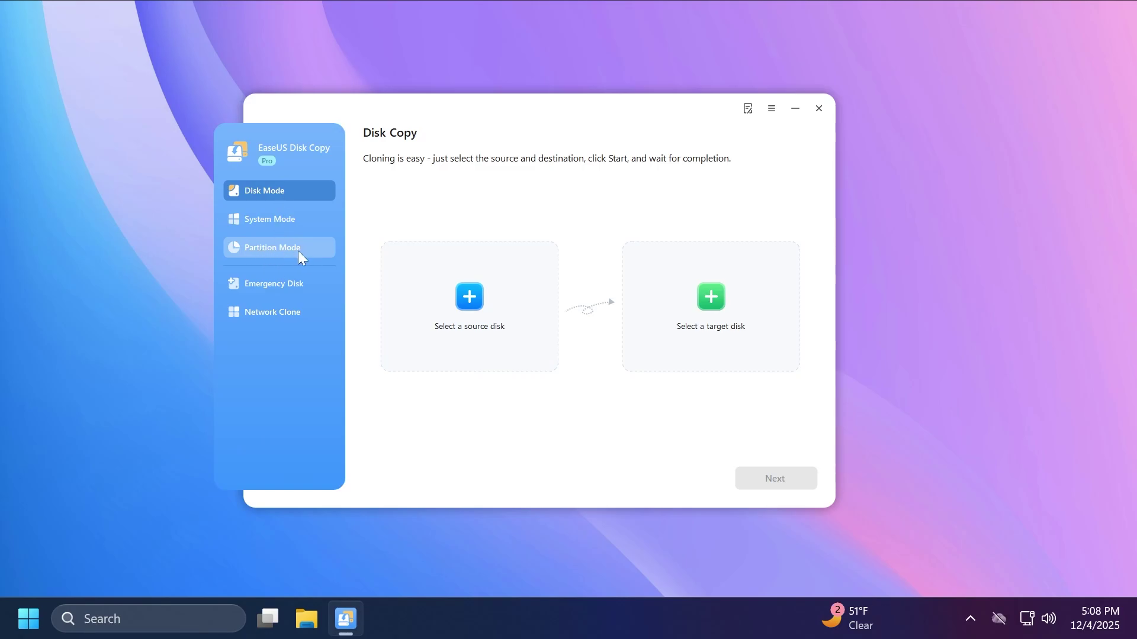
Step: Browse the Emergency Disk and Network Clone pages, returning to System Migrate with Windows 11 as source
{"action": "left_click", "coordinate": [267, 219]}
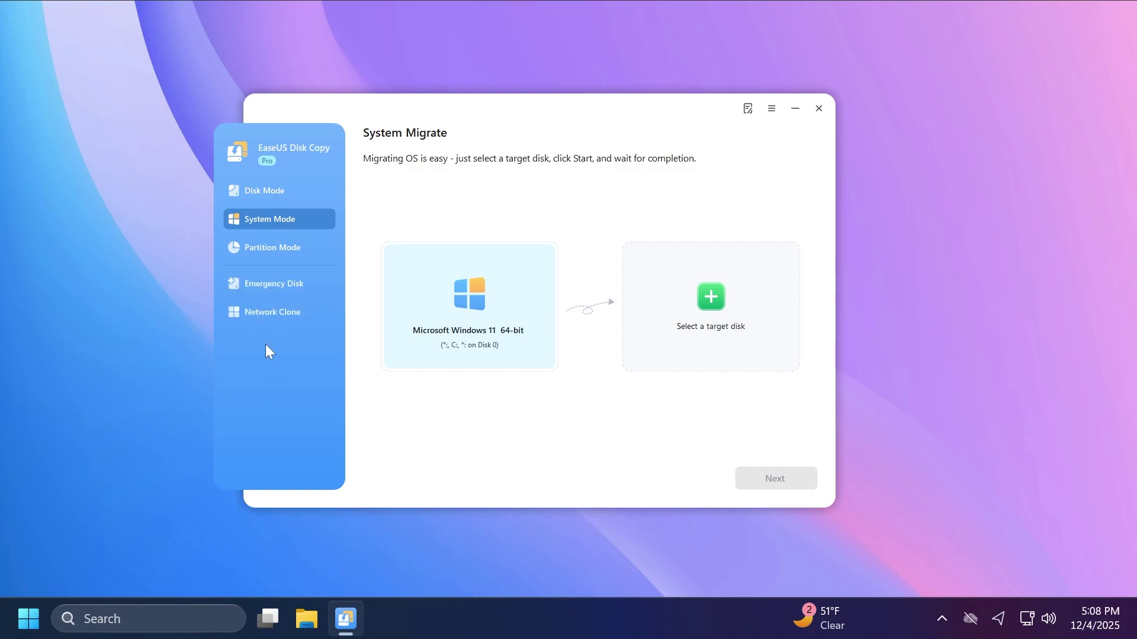
{"action": "left_click", "coordinate": [270, 282]}
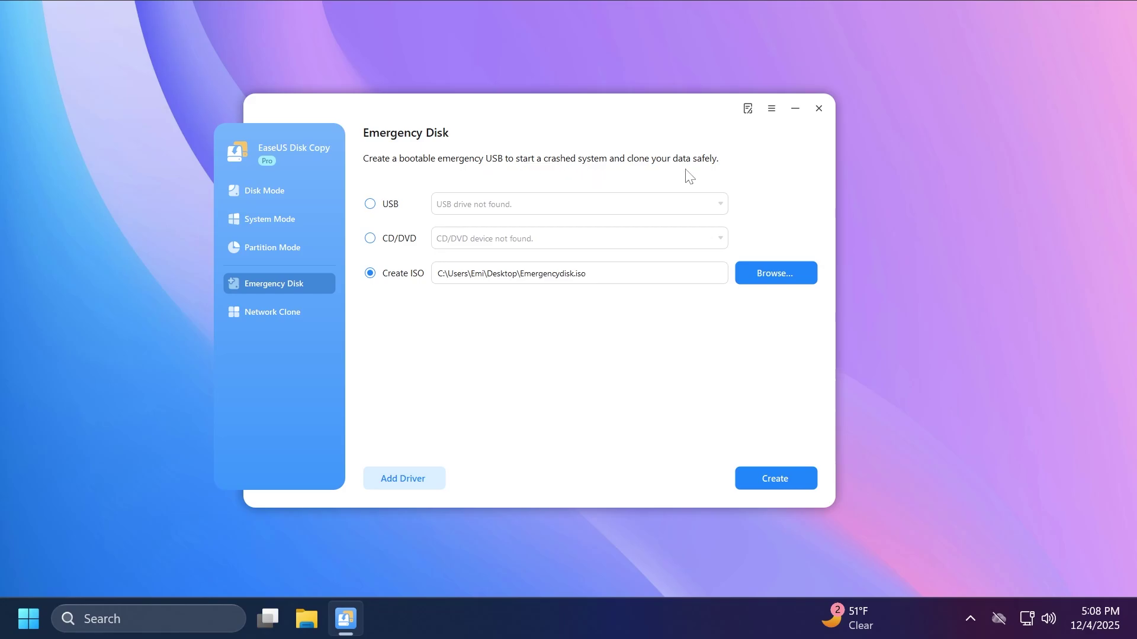
{"action": "left_click", "coordinate": [314, 317]}
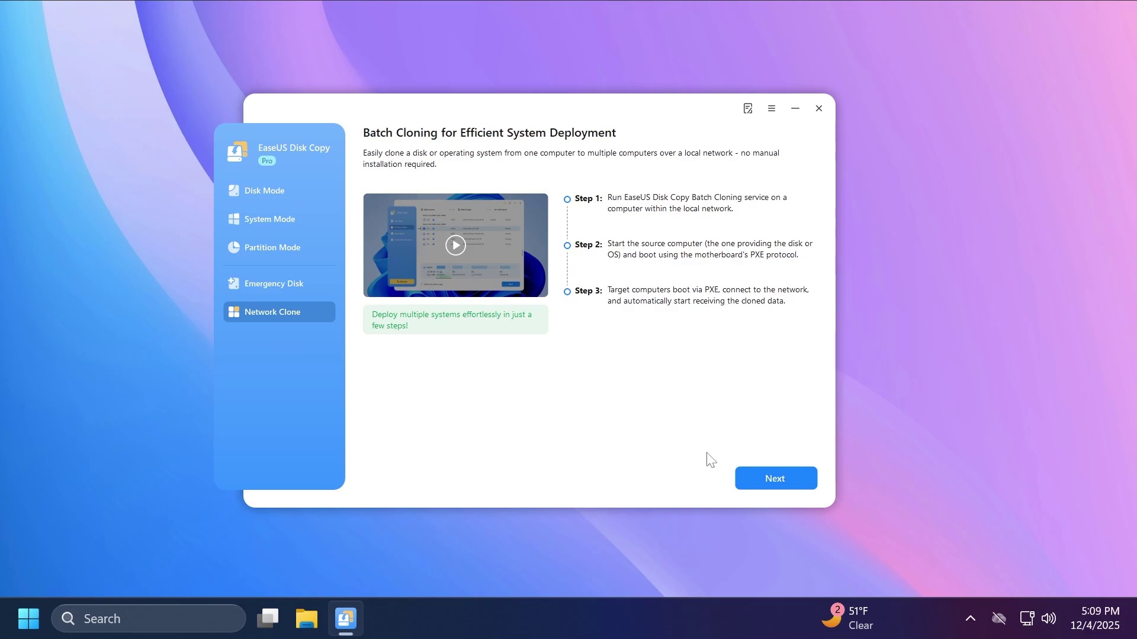
{"action": "left_click", "coordinate": [745, 477]}
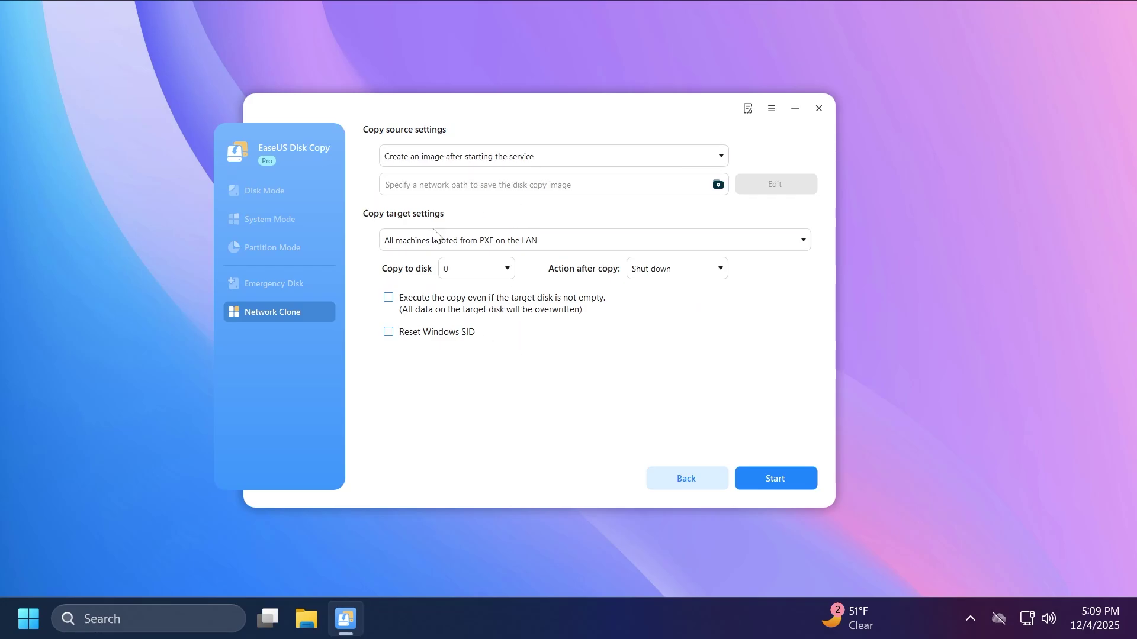
{"action": "left_click", "coordinate": [714, 479]}
{"action": "left_click", "coordinate": [254, 188]}
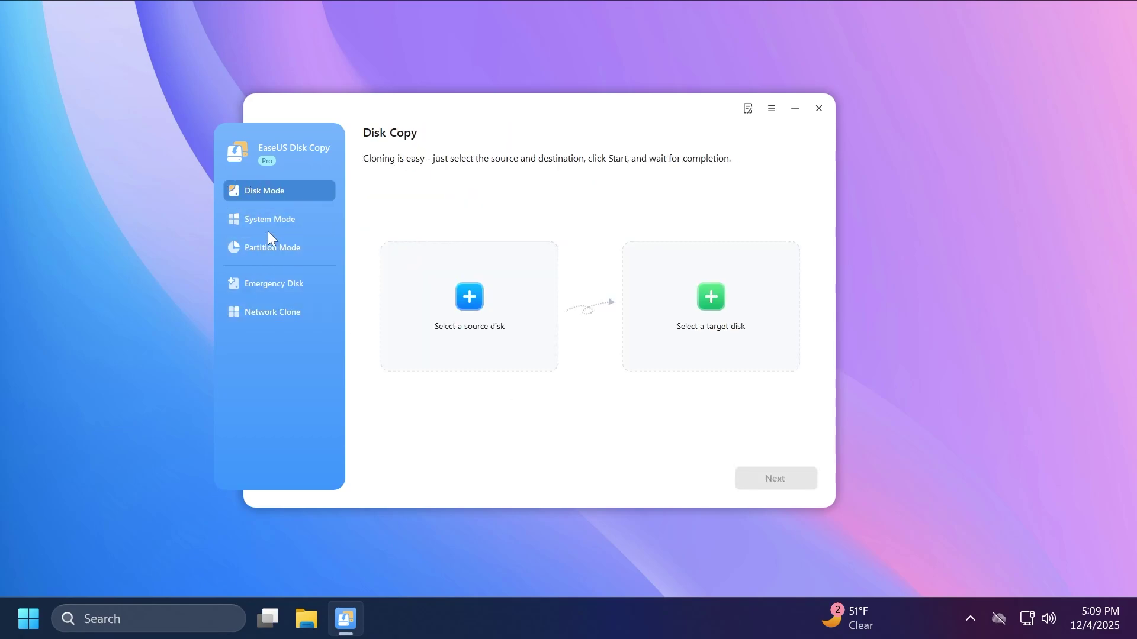
{"action": "left_click", "coordinate": [255, 219]}
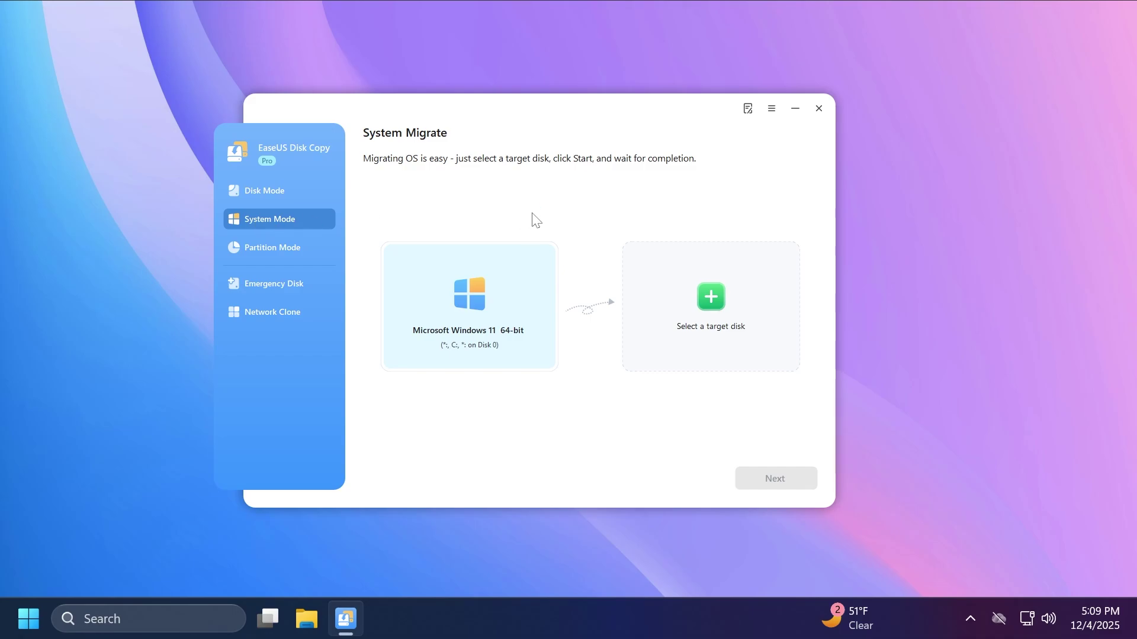
Step: Close EaseUS Disk Copy with Alt+F4
{"action": "key", "text": "alt+F4"}
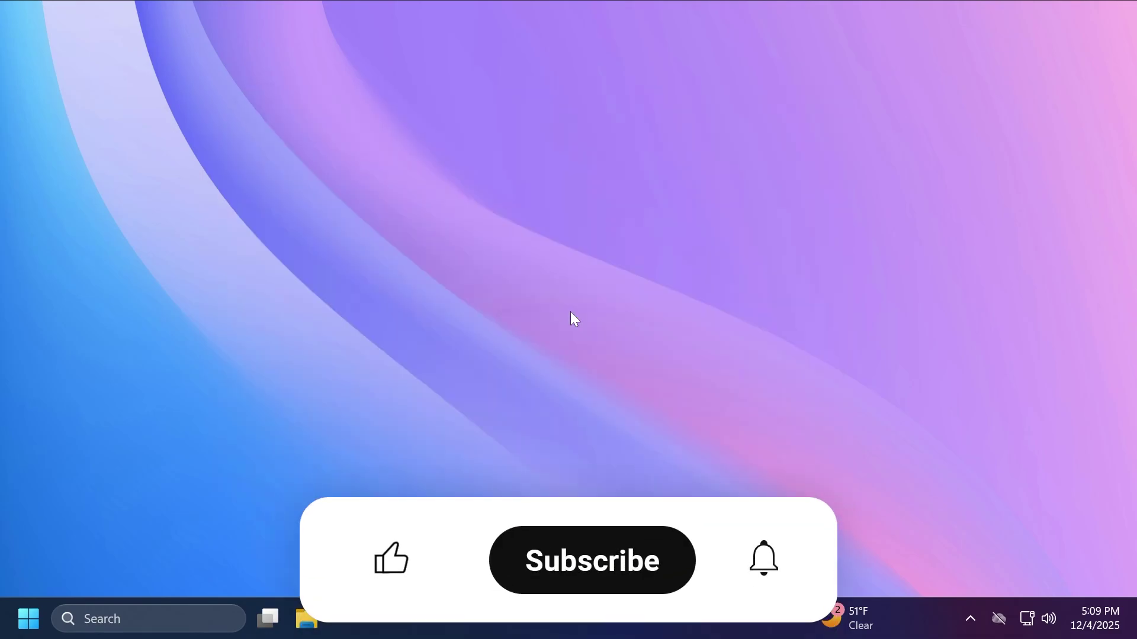